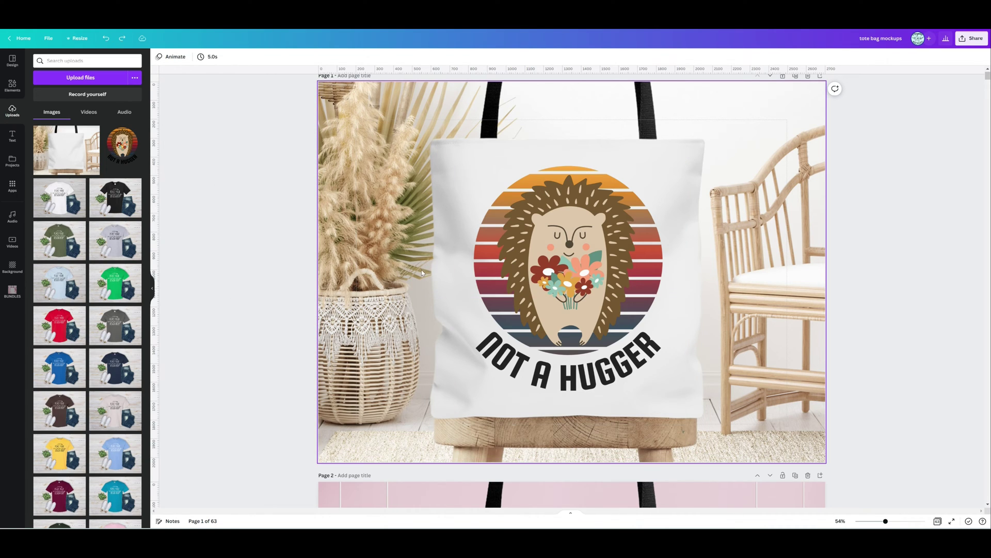
# Step: Delete the hedgehog graphic and the tote bag photo, then check the 2700 × 2025 px page size
pyautogui.click(586, 332)
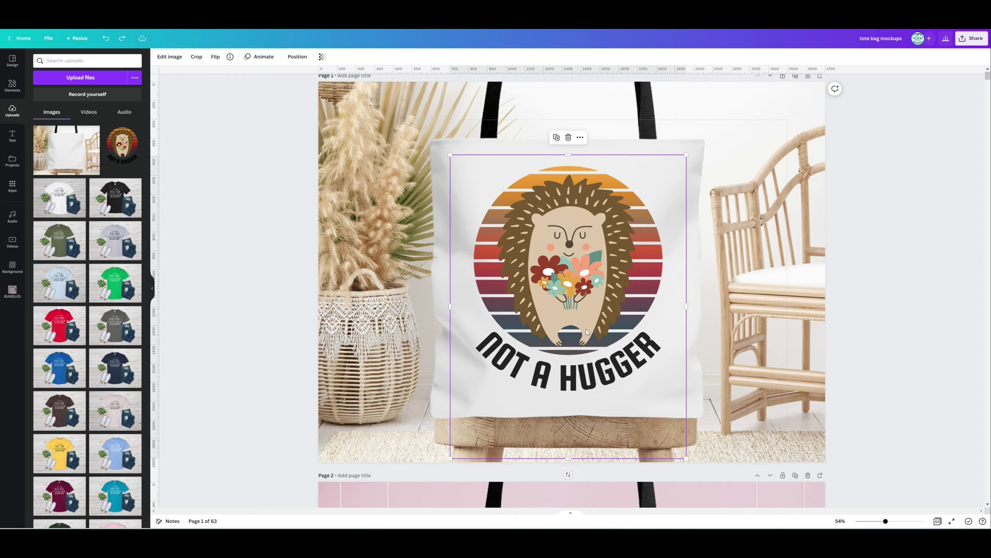
pyautogui.press('Delete')
pyautogui.click(586, 331)
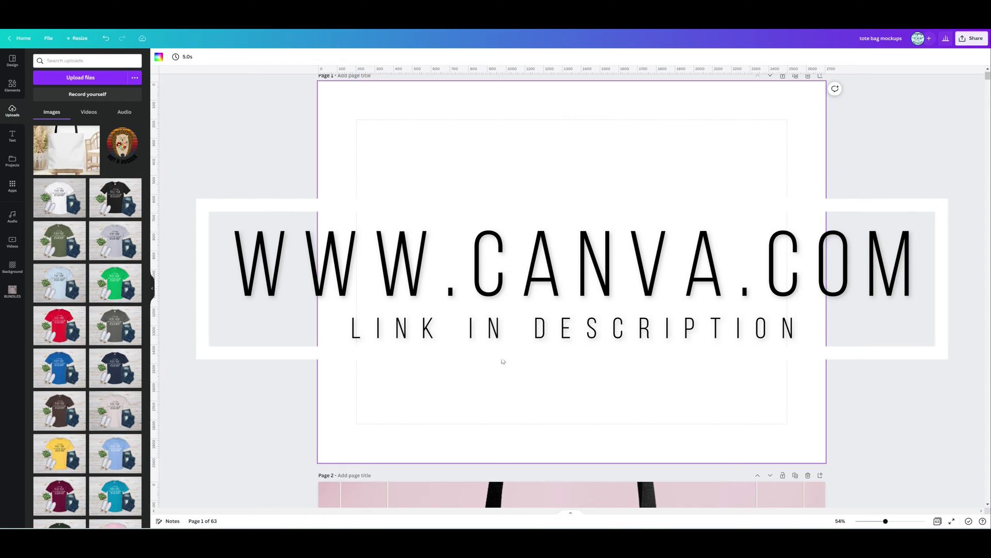
pyautogui.click(85, 39)
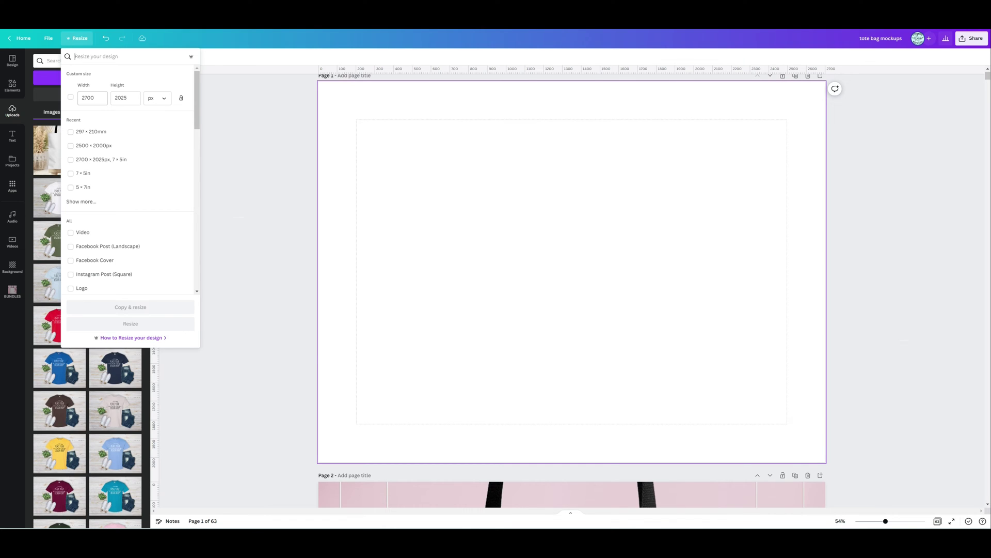
pyautogui.press('Tab')
pyautogui.press('Tab')
pyautogui.click(255, 163)
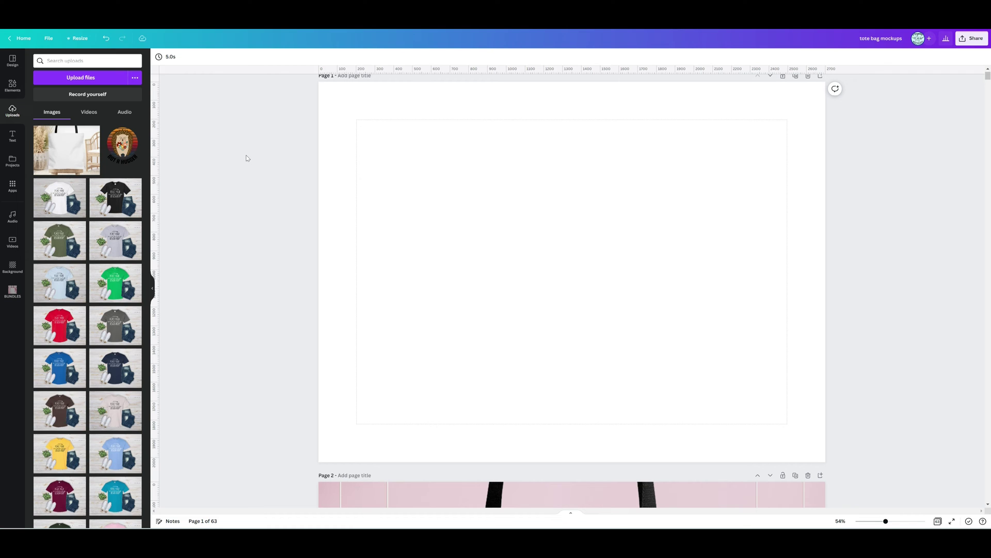
pyautogui.moveTo(65, 142)
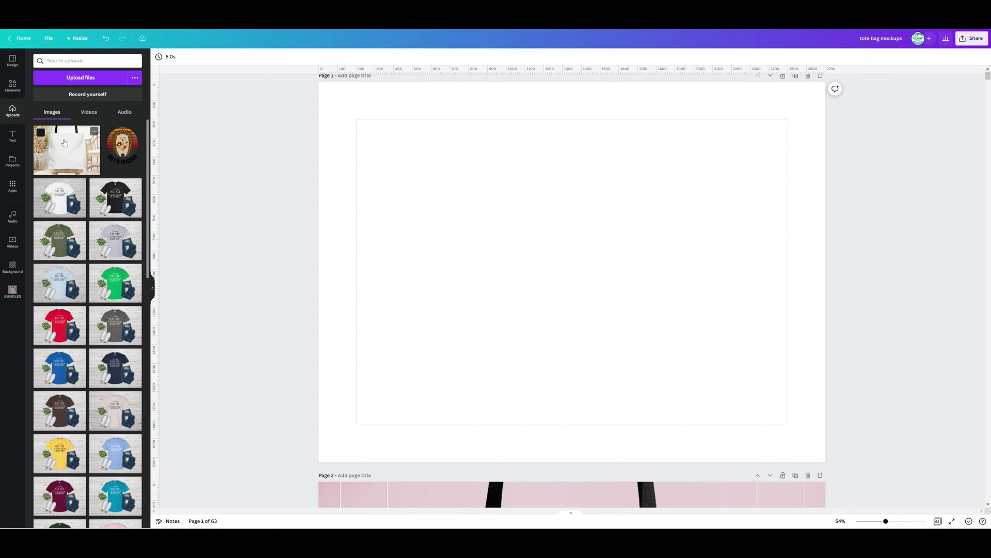
# Step: Add the tote bag photo, stretch it by its corners, then remove it again
pyautogui.click(65, 142)
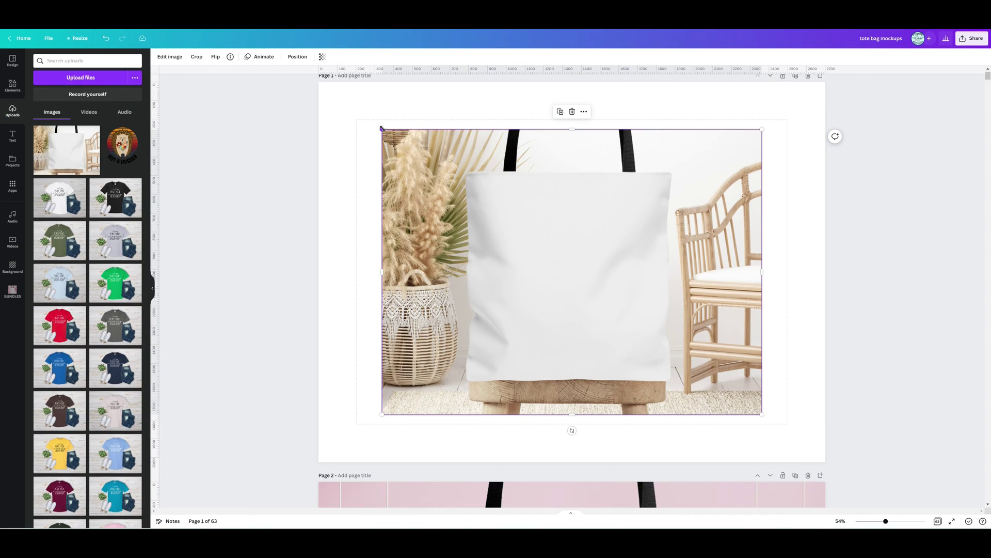
pyautogui.moveTo(382, 128); pyautogui.dragTo(312, 91)
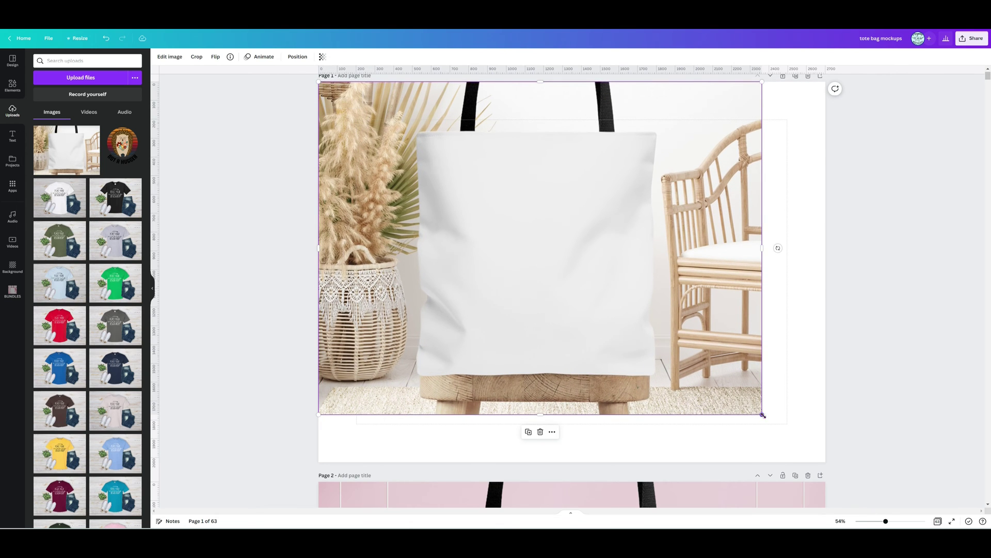
pyautogui.moveTo(761, 413); pyautogui.dragTo(825, 461)
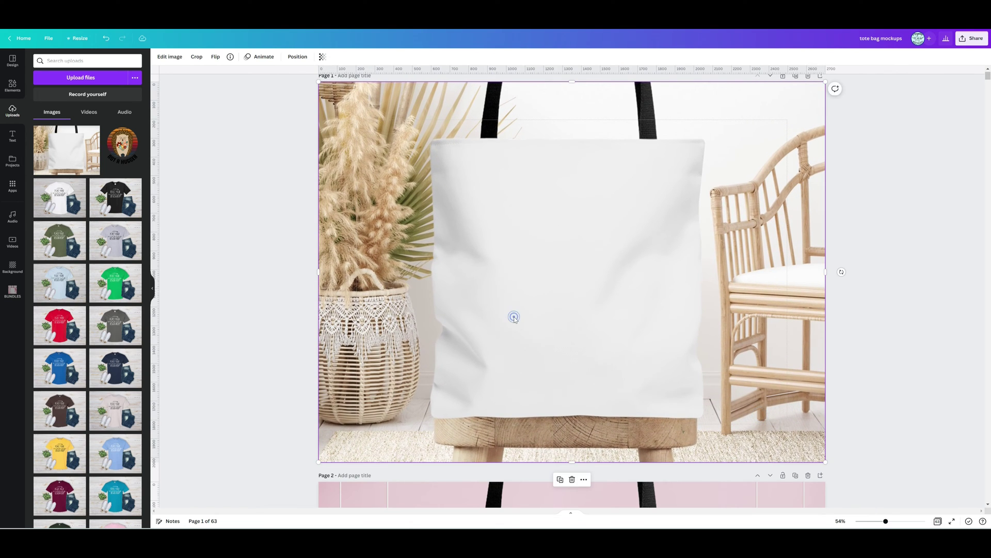
pyautogui.press('Delete')
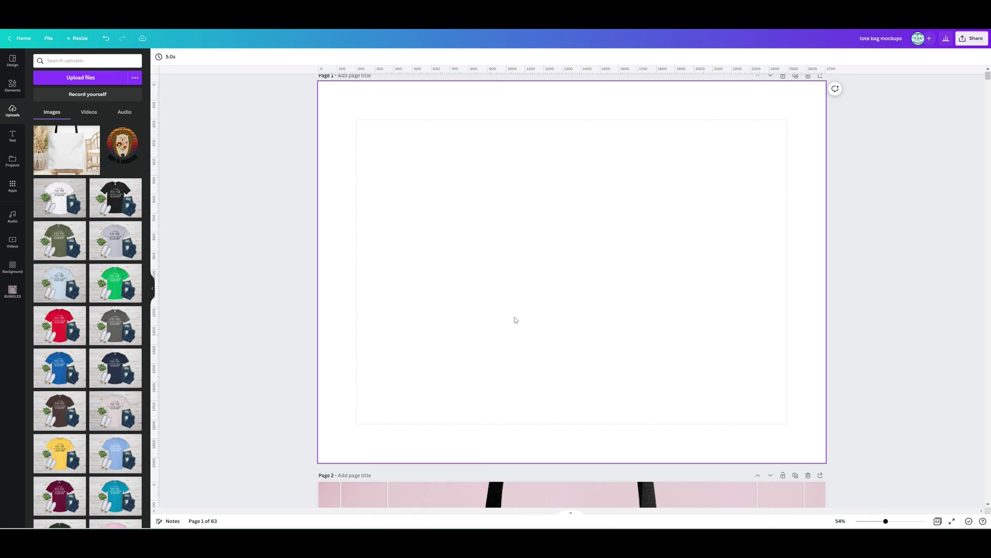
# Step: Re-add the tote bag photo and set it as the page 1 background
pyautogui.click(57, 151)
pyautogui.rightClick(609, 209)
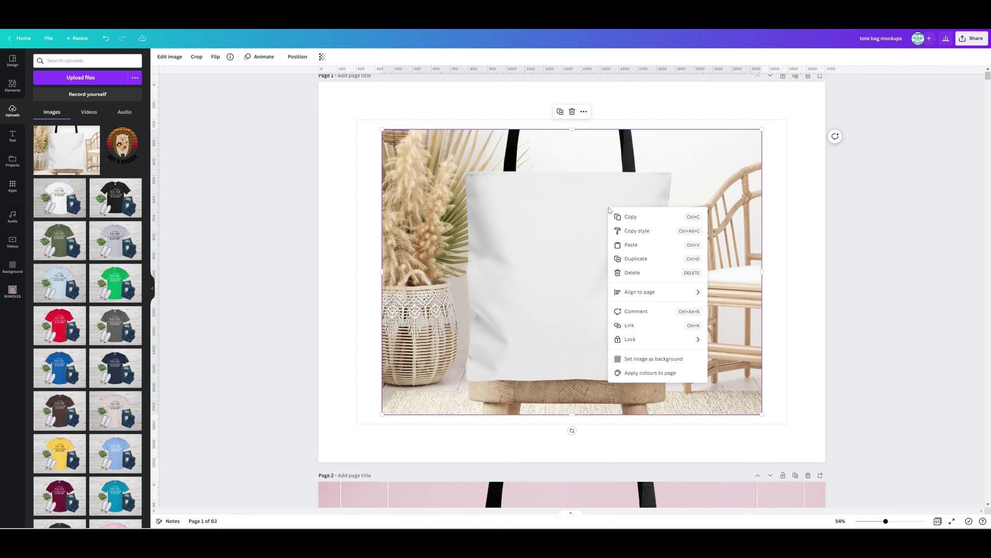
pyautogui.click(646, 358)
pyautogui.click(307, 236)
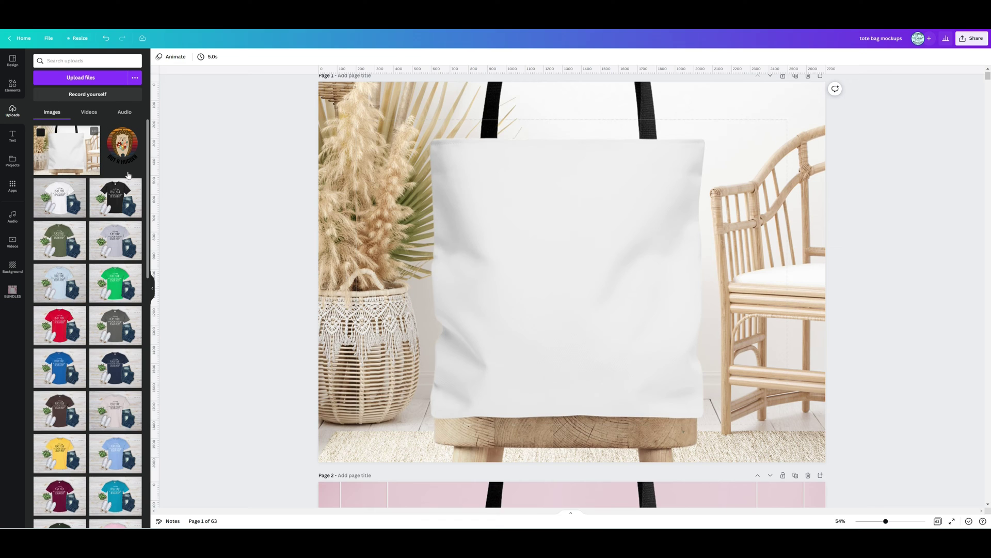
# Step: Add the Not a Hugger hedgehog design, move it onto the bag and roughly size it
pyautogui.moveTo(134, 142)
pyautogui.click(125, 146)
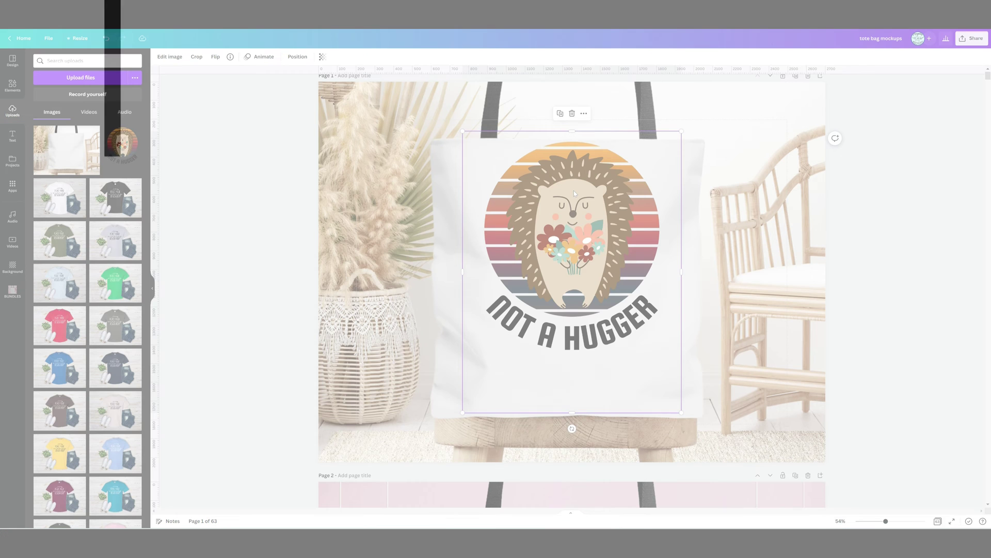
pyautogui.moveTo(575, 190); pyautogui.dragTo(575, 221)
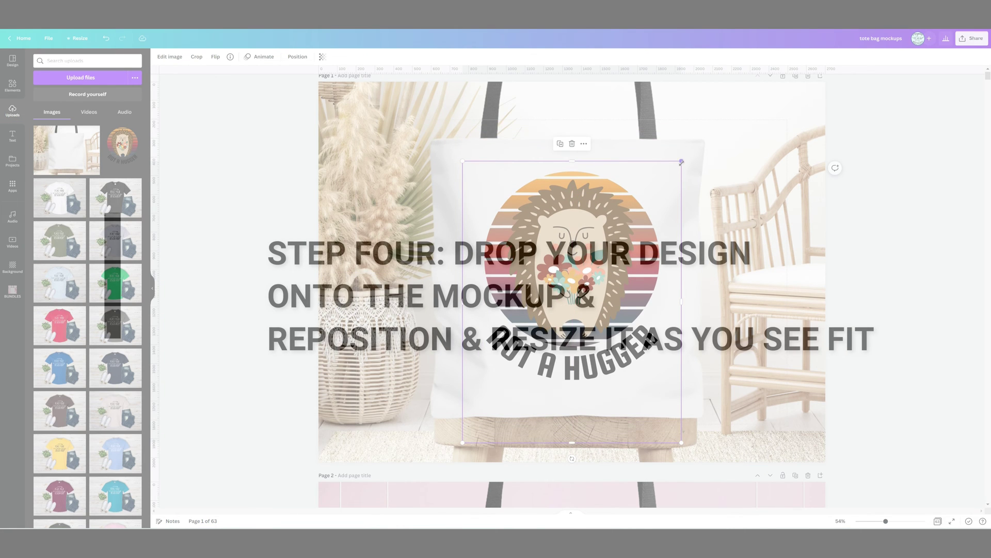
pyautogui.moveTo(682, 158)
pyautogui.mouseDown()
pyautogui.moveTo(658, 190)
pyautogui.moveTo(676, 166)
pyautogui.mouseUp()
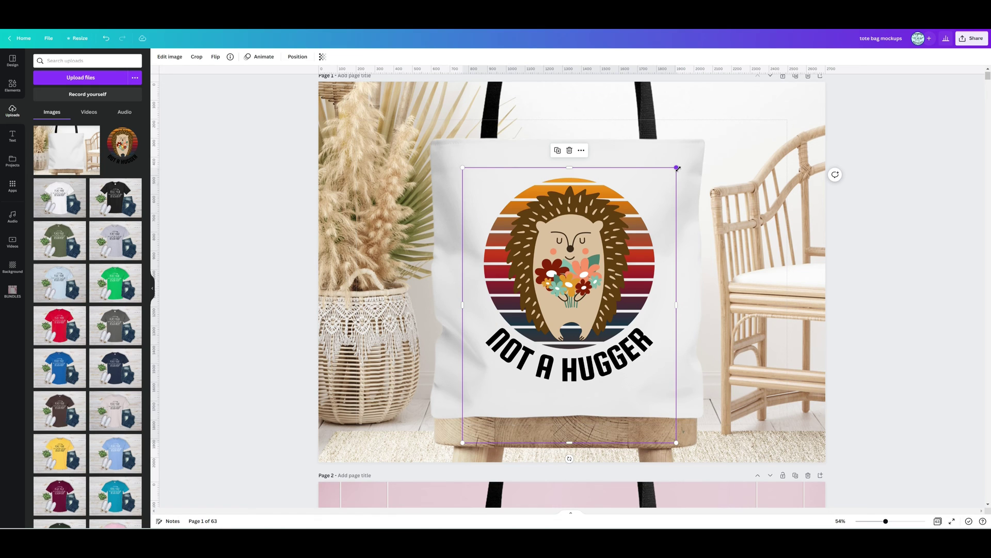
pyautogui.moveTo(678, 169); pyautogui.dragTo(682, 161)
pyautogui.moveTo(463, 442); pyautogui.dragTo(456, 450)
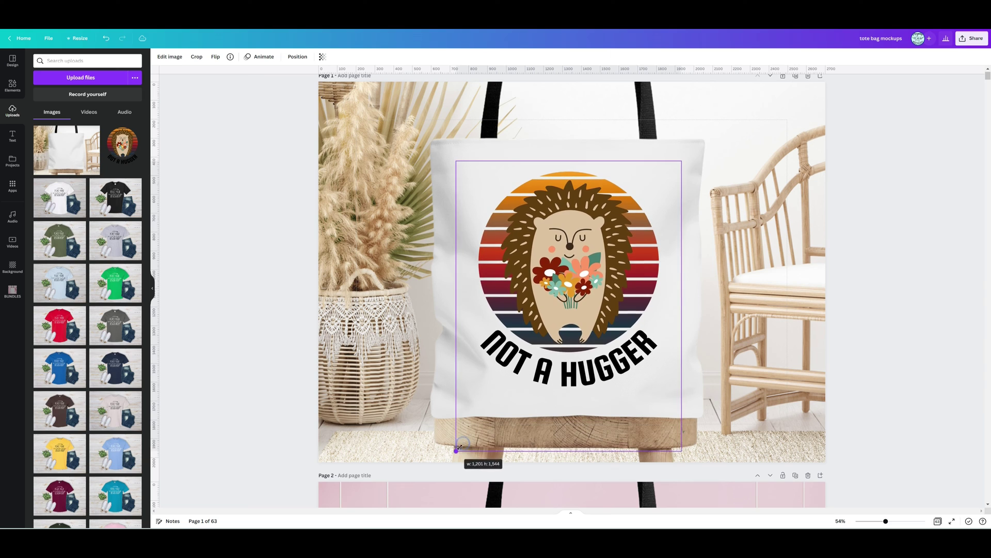
pyautogui.moveTo(553, 349); pyautogui.dragTo(554, 348)
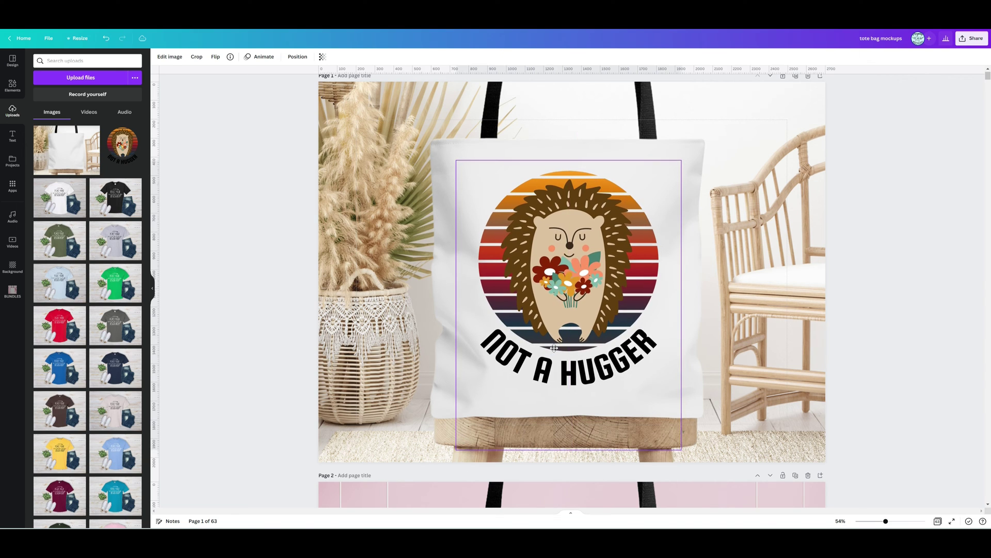
pyautogui.click(757, 264)
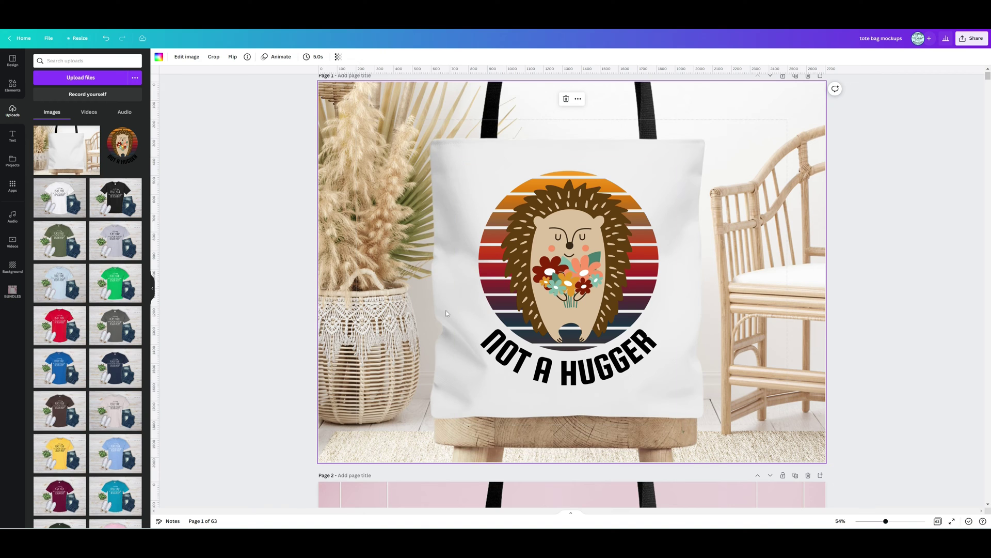
# Step: Refine the hedgehog to about 1,124 × 1,445 and centre it on the bag's front
pyautogui.click(464, 336)
pyautogui.moveTo(456, 160); pyautogui.dragTo(431, 128)
pyautogui.moveTo(520, 222); pyautogui.dragTo(528, 241)
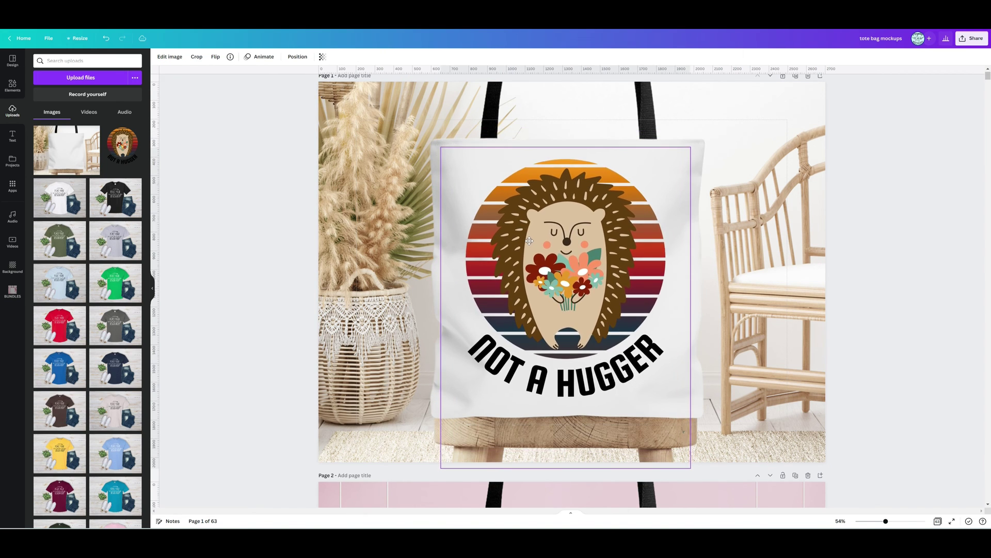
pyautogui.click(390, 231)
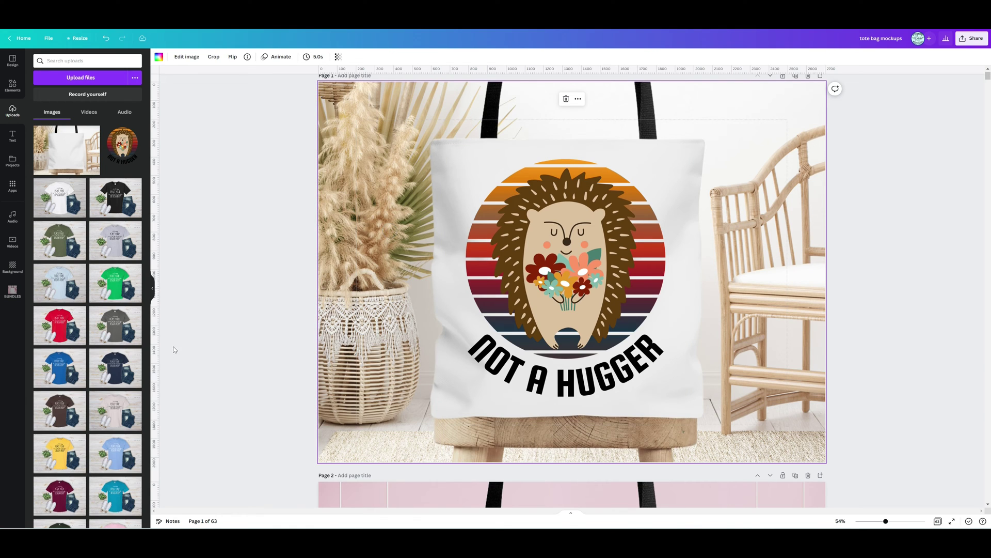
pyautogui.click(633, 245)
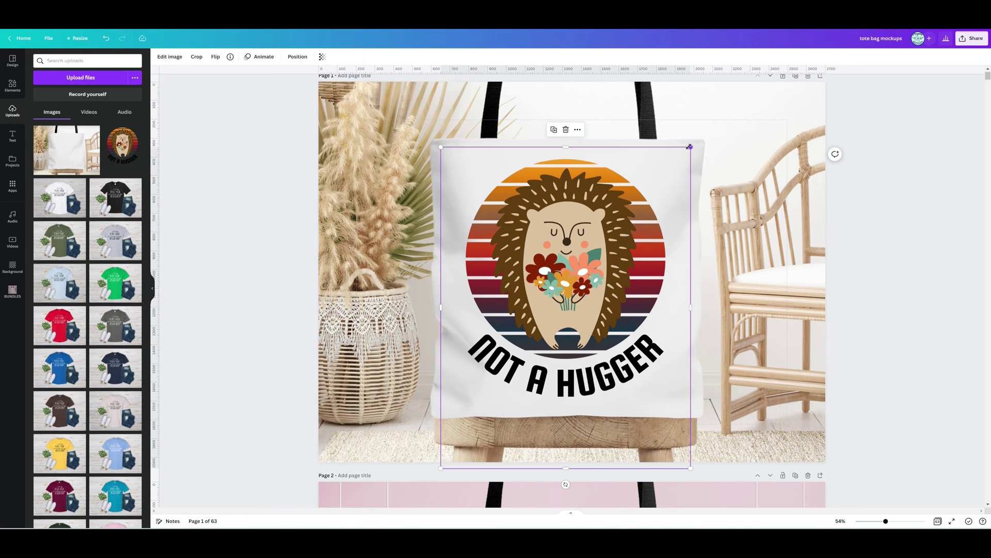
pyautogui.moveTo(691, 147); pyautogui.dragTo(644, 181)
pyautogui.moveTo(463, 445); pyautogui.dragTo(477, 430)
pyautogui.click(564, 320)
pyautogui.click(763, 280)
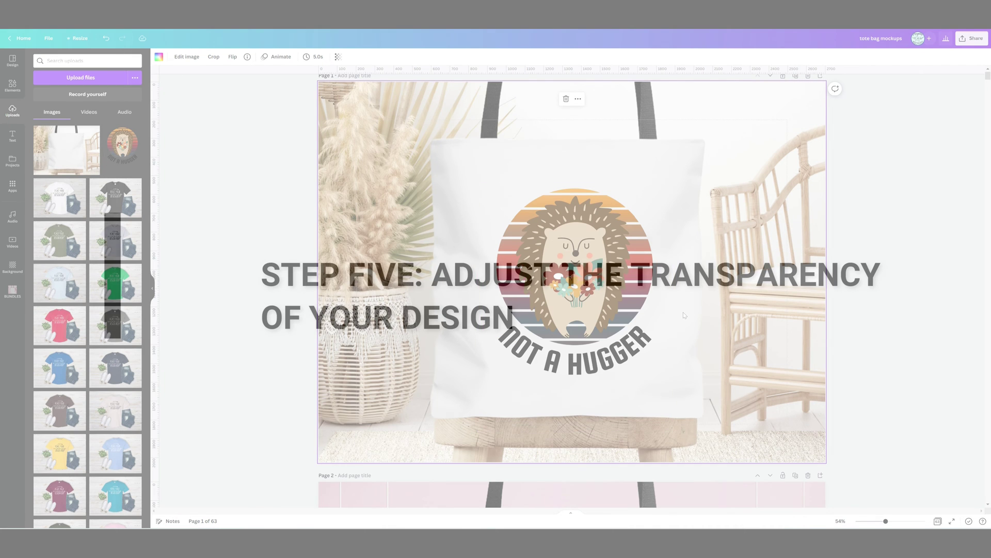
# Step: Lower the hedgehog design's transparency to 85
pyautogui.click(664, 269)
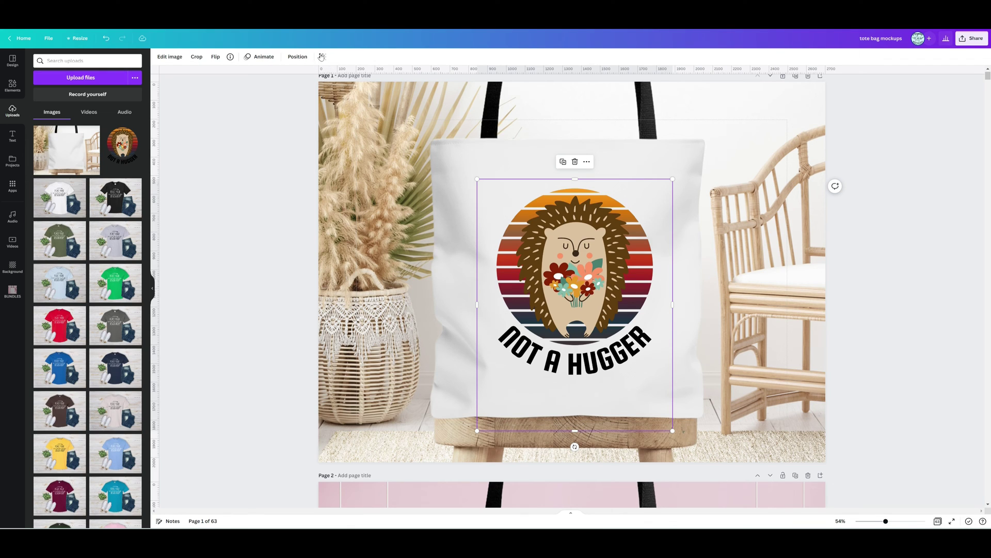
pyautogui.click(321, 56)
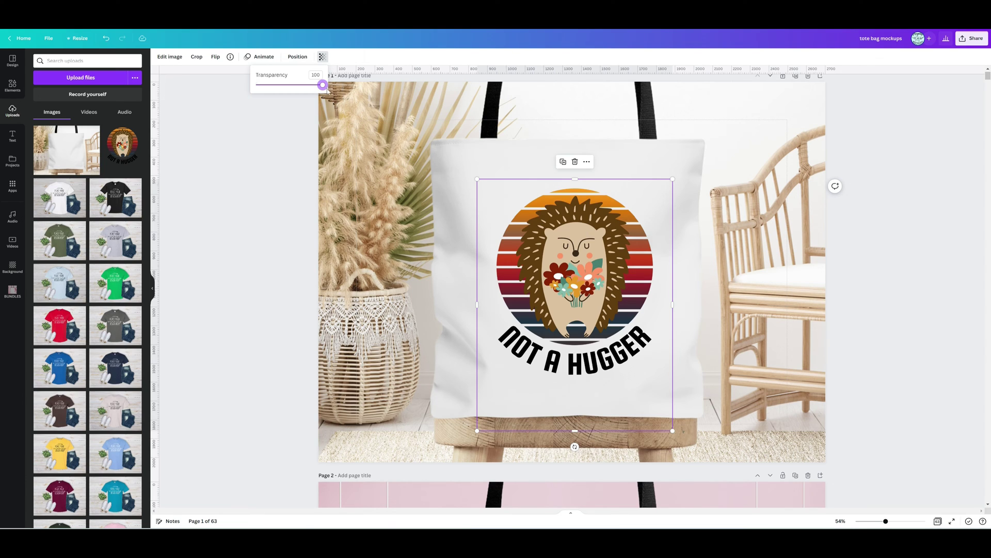
pyautogui.moveTo(322, 86); pyautogui.dragTo(313, 85)
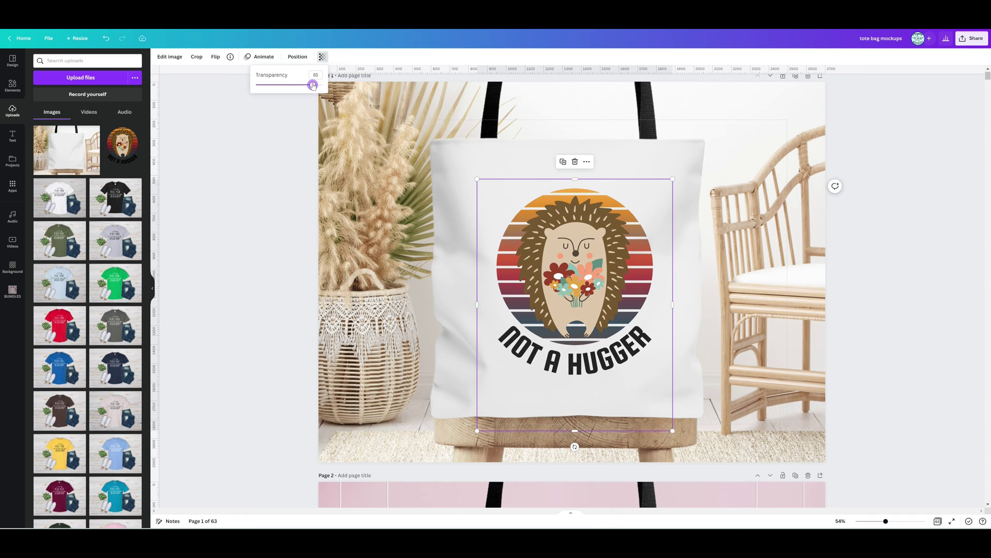
# Step: Enlarge the hedgehog design to fill the bag and centre it on the page
pyautogui.moveTo(478, 178); pyautogui.dragTo(457, 153)
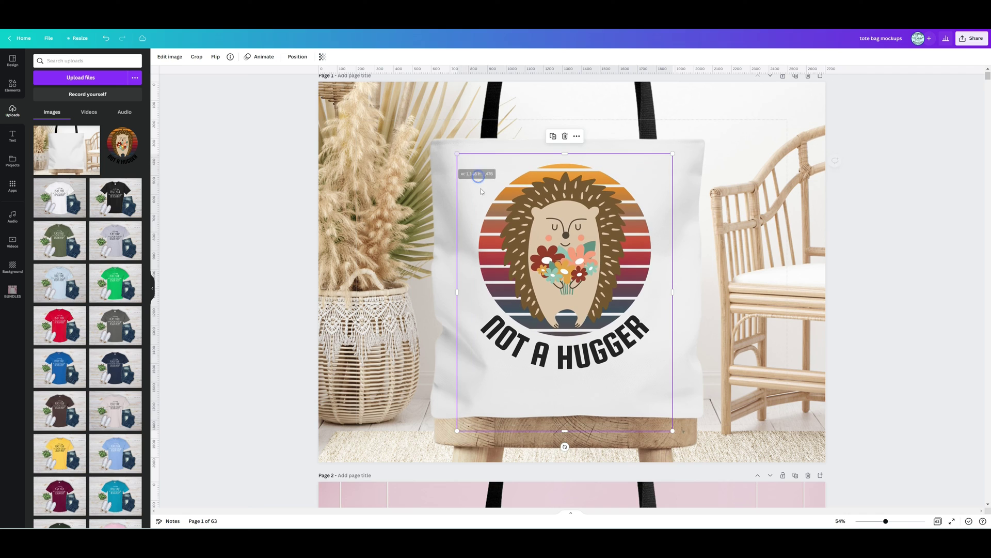
pyautogui.moveTo(673, 430); pyautogui.dragTo(694, 458)
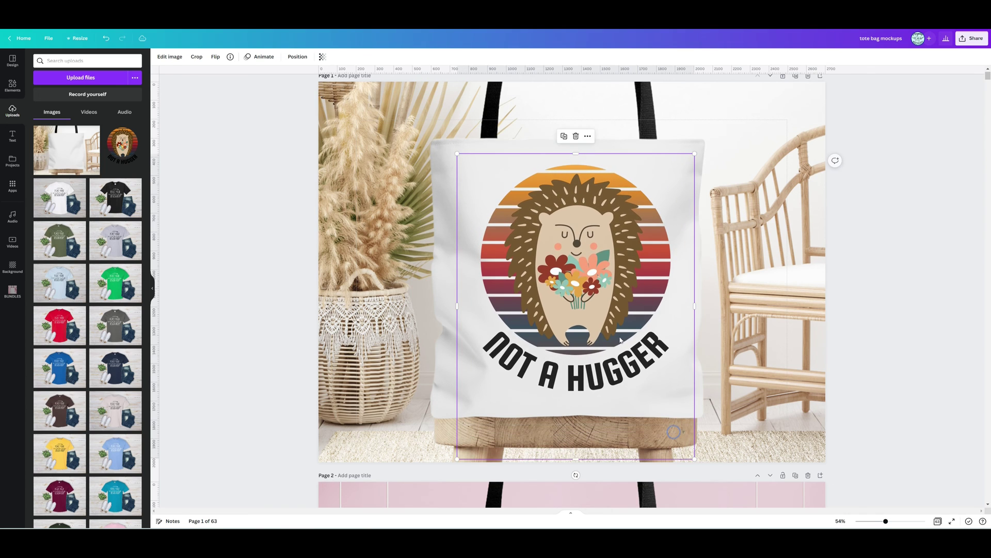
pyautogui.moveTo(615, 325); pyautogui.dragTo(611, 324)
pyautogui.click(750, 274)
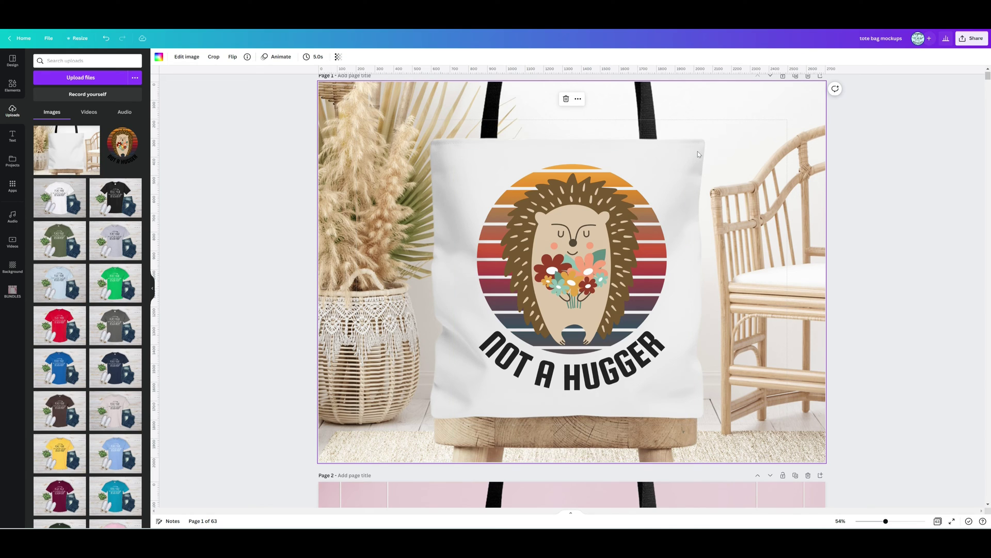
# Step: Set the hedgehog's transparency back to 85 after trying it fully opaque
pyautogui.click(577, 198)
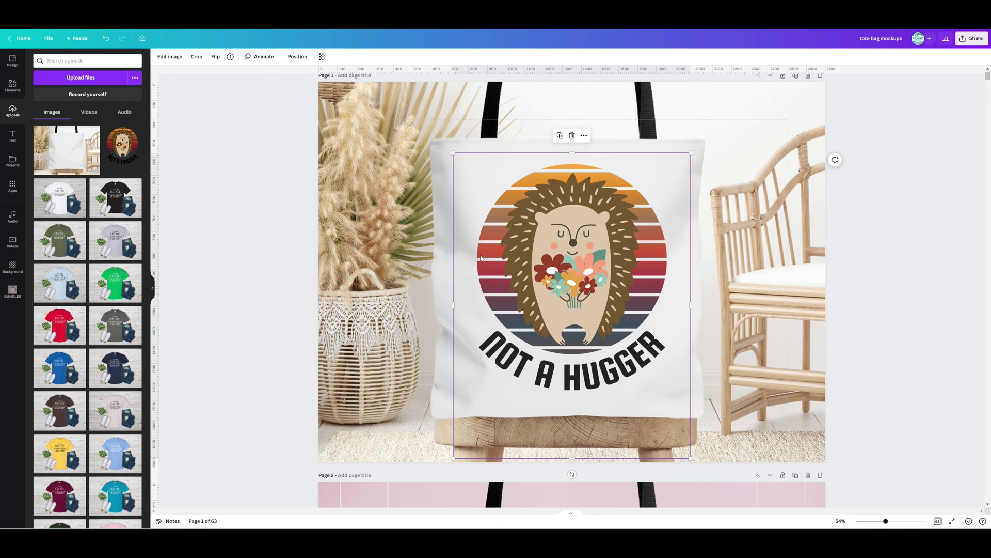
pyautogui.click(322, 57)
pyautogui.moveTo(313, 86); pyautogui.dragTo(363, 96)
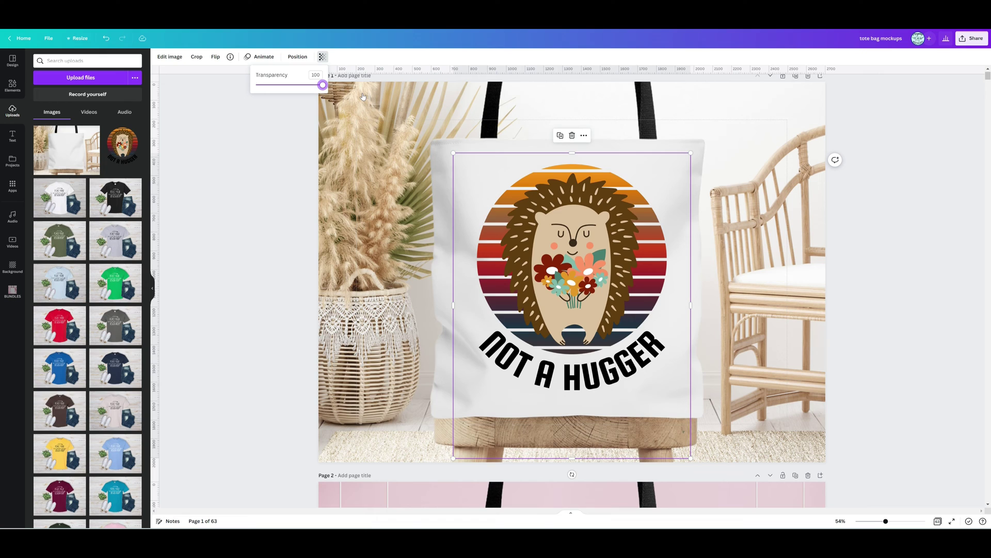
pyautogui.moveTo(323, 86); pyautogui.dragTo(313, 90)
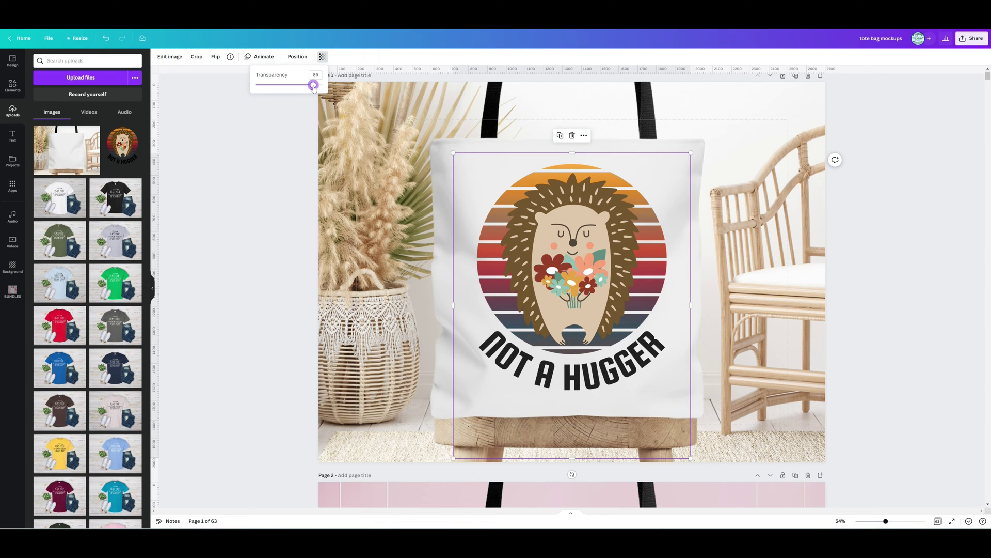
pyautogui.moveTo(314, 87); pyautogui.dragTo(313, 86)
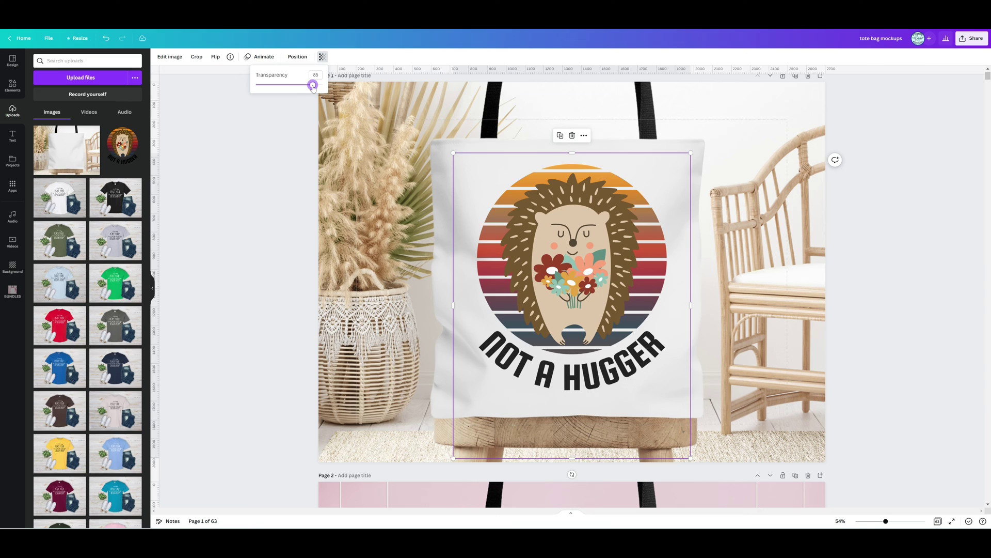
pyautogui.click(424, 167)
pyautogui.click(424, 167)
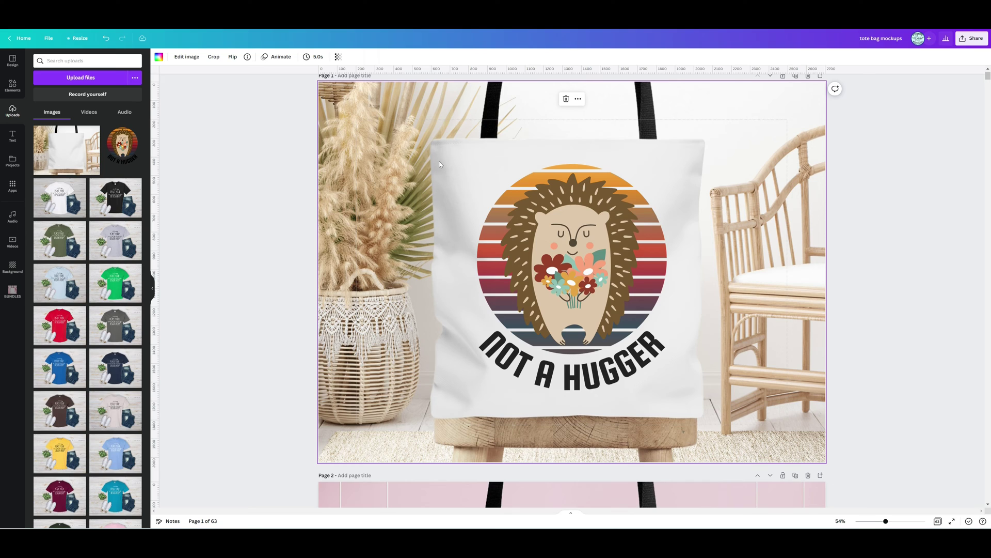
pyautogui.click(552, 235)
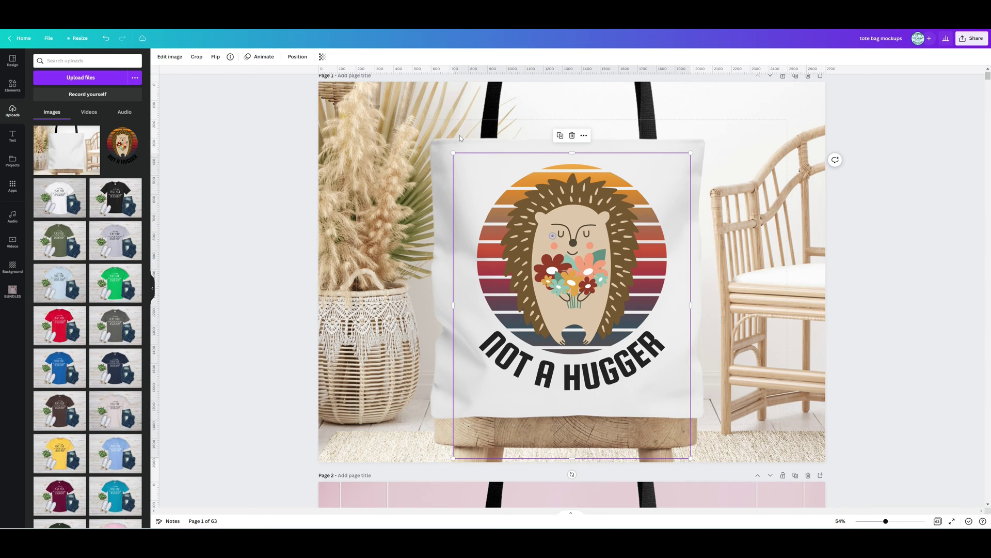
# Step: Drag the hedgehog's transparency slider down to 80 and confirm the value
pyautogui.click(322, 56)
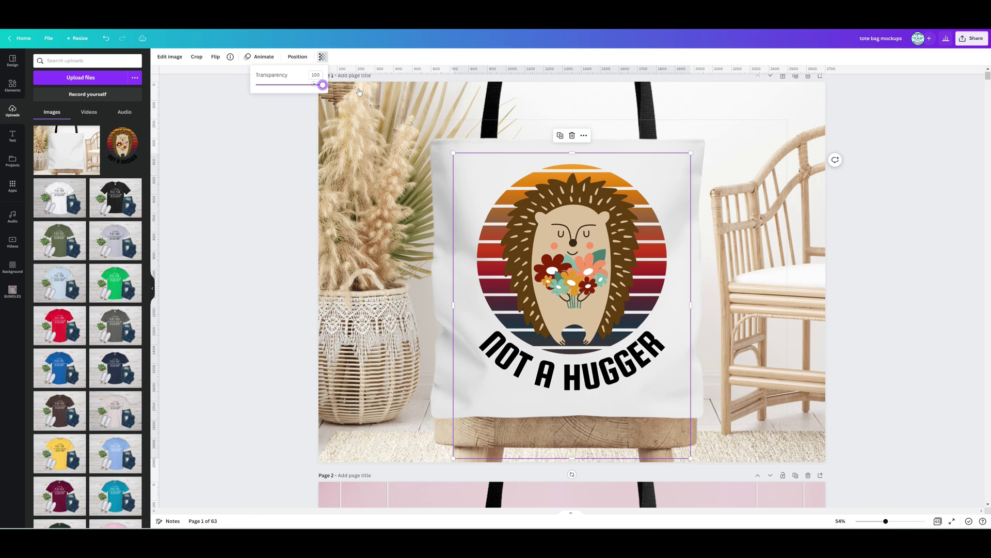
pyautogui.moveTo(321, 85)
pyautogui.mouseDown()
pyautogui.moveTo(300, 86)
pyautogui.moveTo(309, 86)
pyautogui.mouseUp()
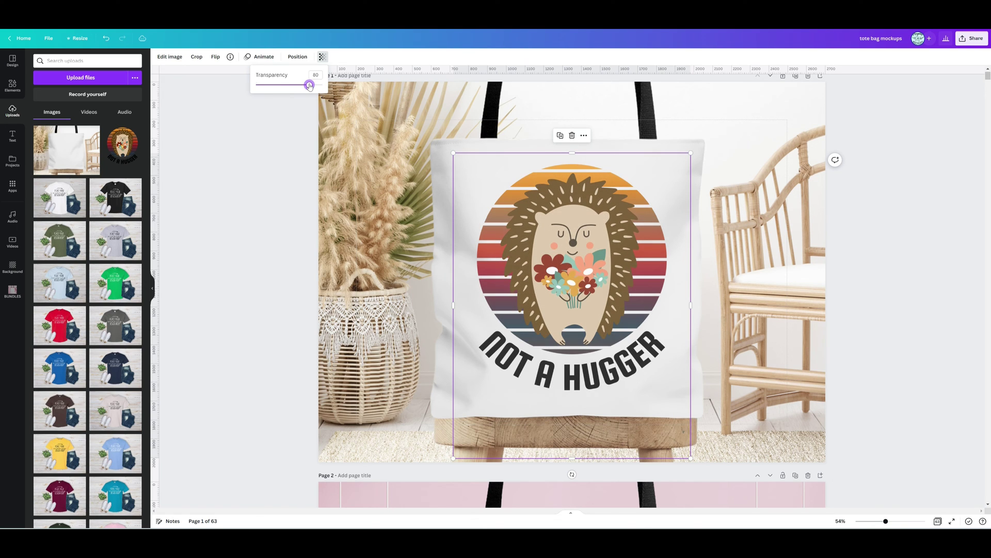
pyautogui.click(405, 132)
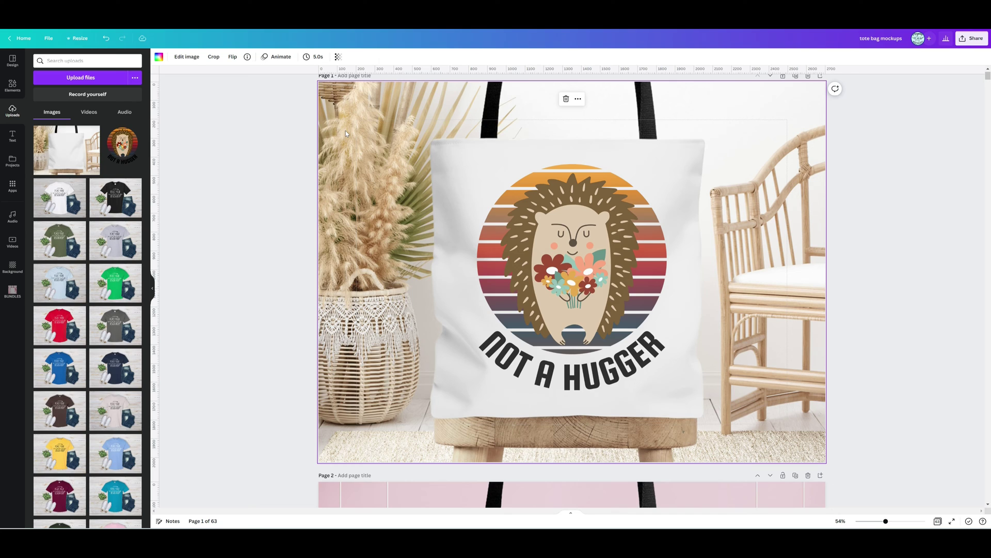
pyautogui.click(619, 191)
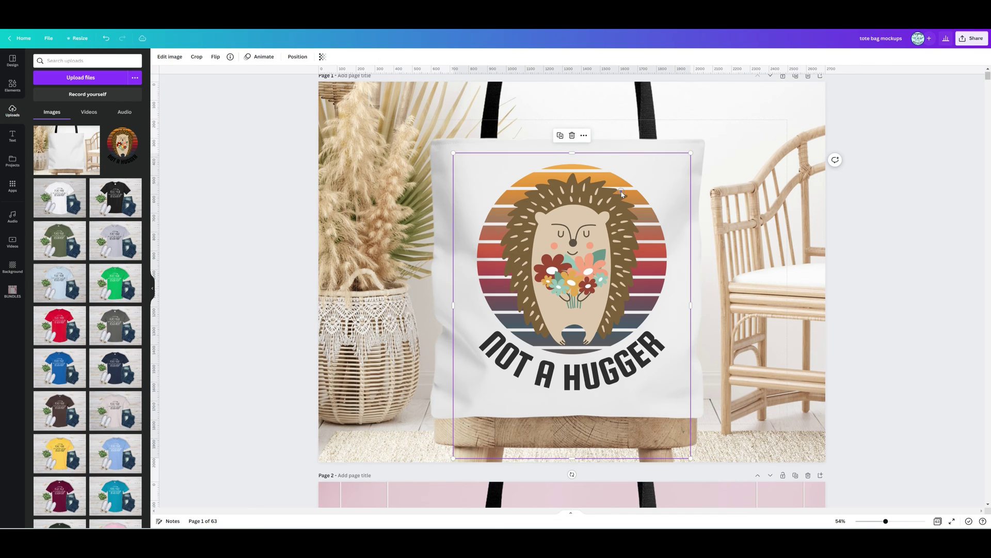
pyautogui.click(322, 57)
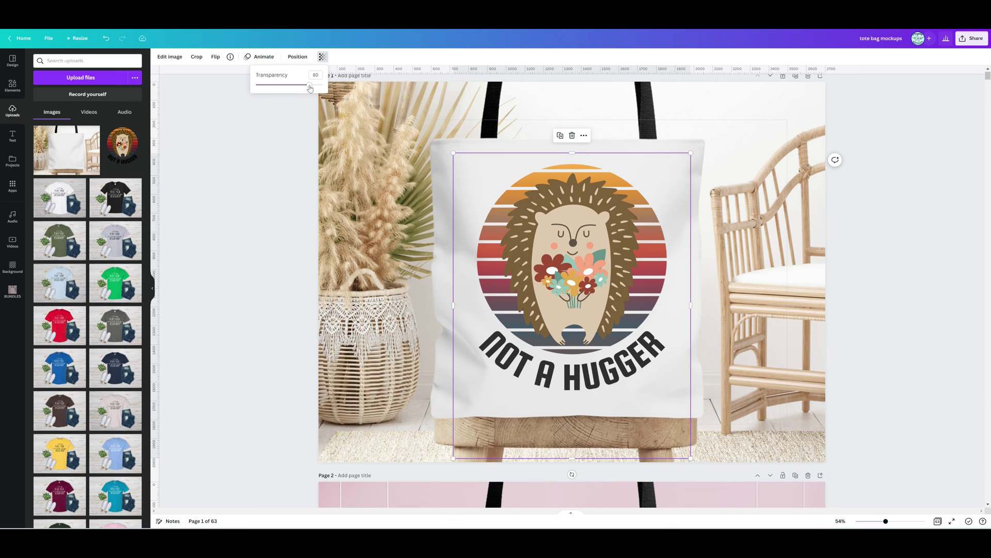
pyautogui.click(379, 166)
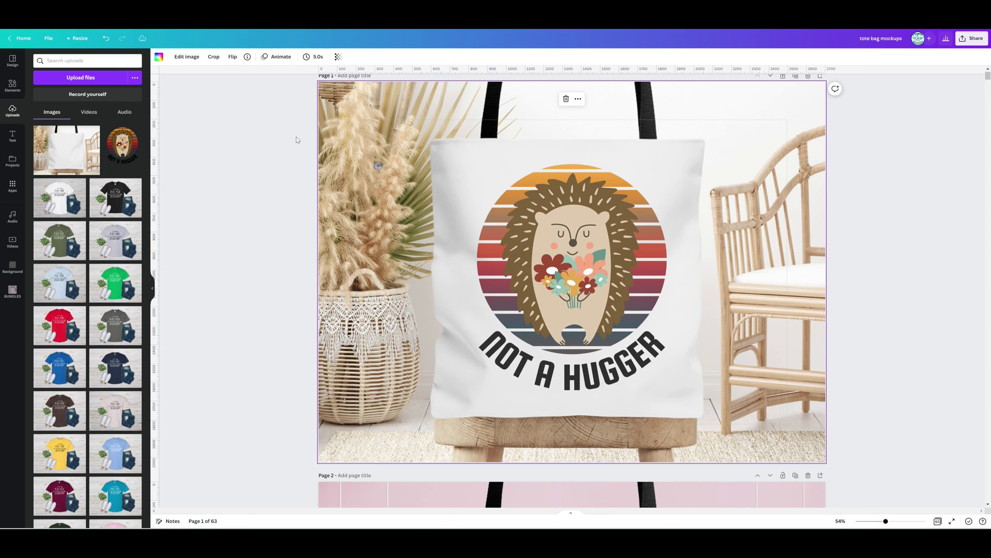
# Step: Nudge the hedgehog a few pixels left, then right and down, to centre it
pyautogui.click(637, 235)
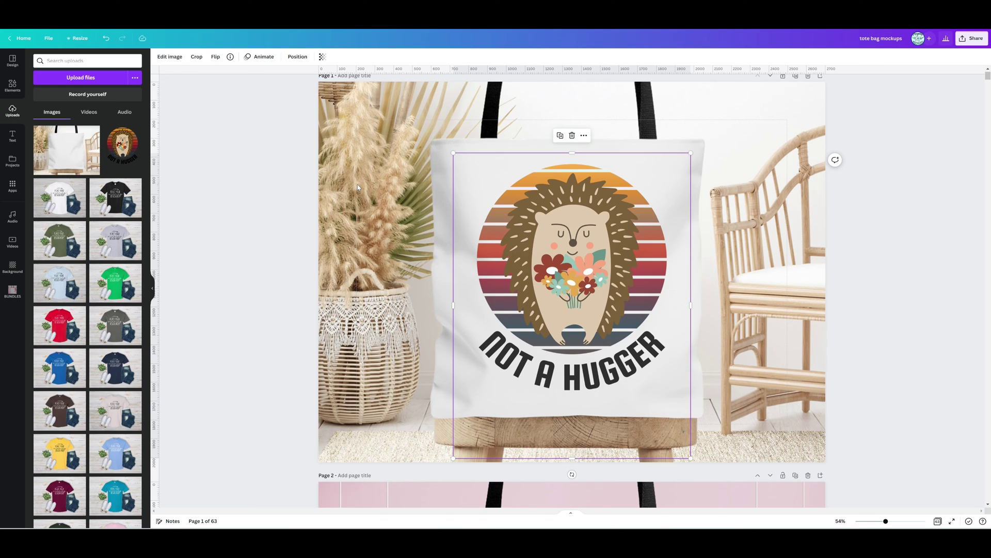
pyautogui.moveTo(578, 261); pyautogui.dragTo(573, 261)
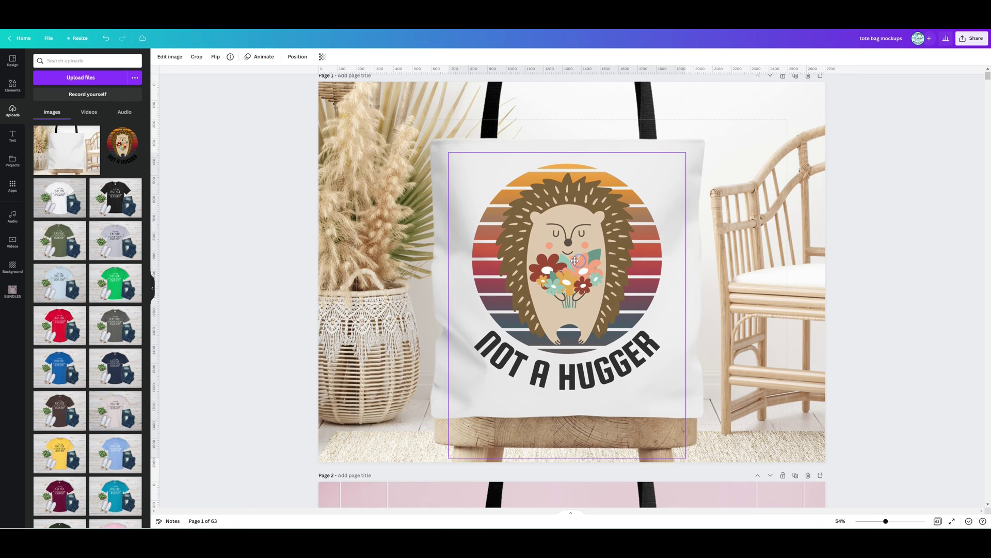
pyautogui.click(390, 207)
pyautogui.click(525, 325)
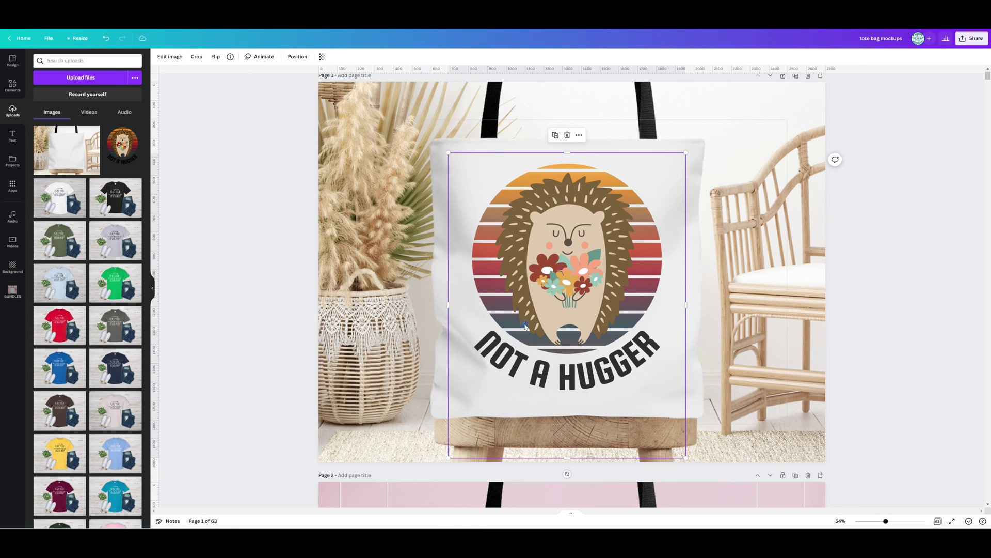
pyautogui.moveTo(526, 325); pyautogui.dragTo(525, 326)
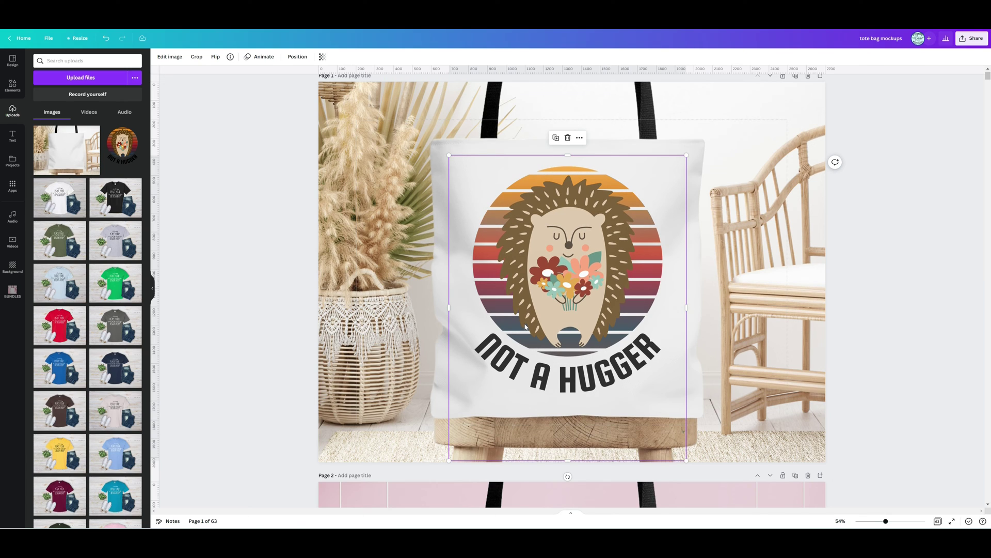
pyautogui.press('Escape')
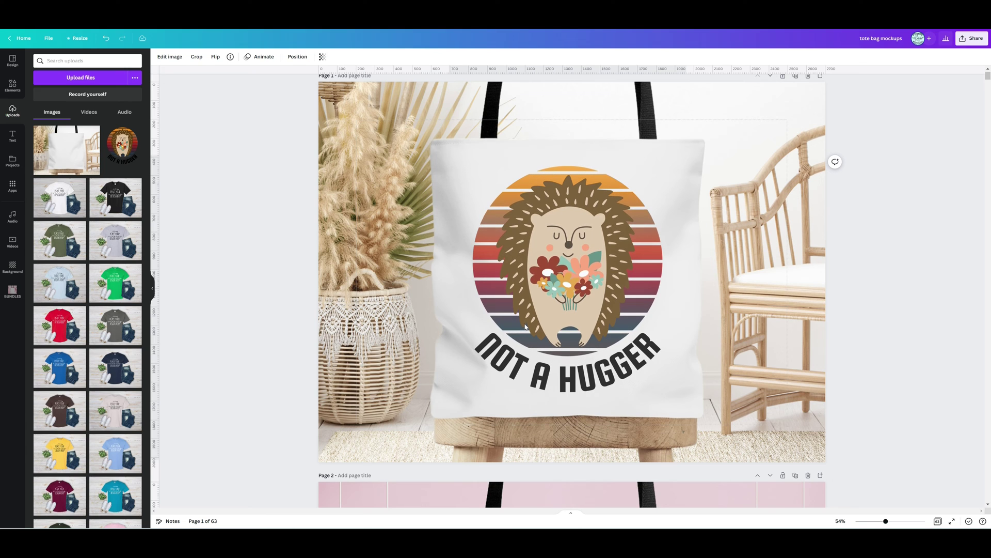
pyautogui.click(525, 326)
pyautogui.click(874, 237)
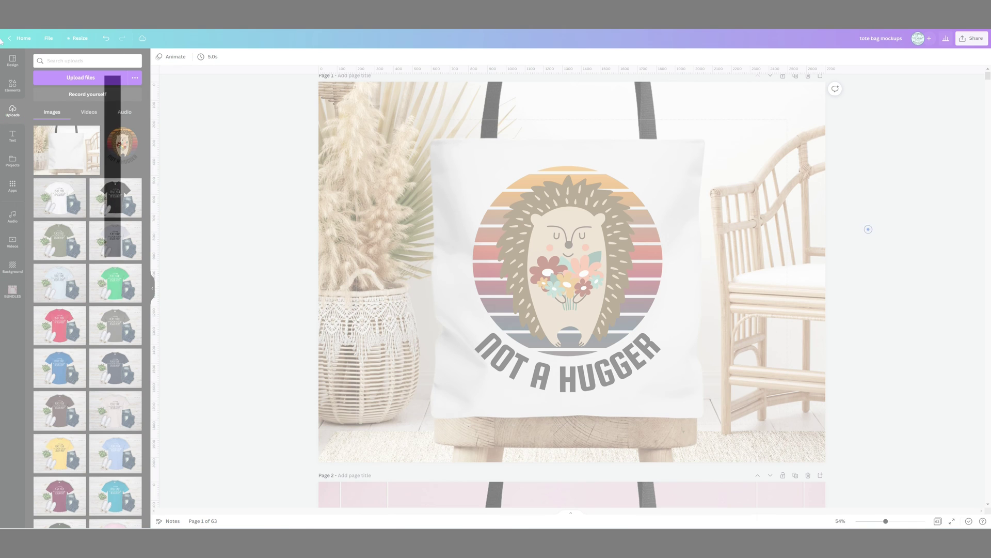
# Step: Download page 1 of the mockup as a 2,700 × 2,025 px PNG
pyautogui.click(972, 38)
pyautogui.click(876, 207)
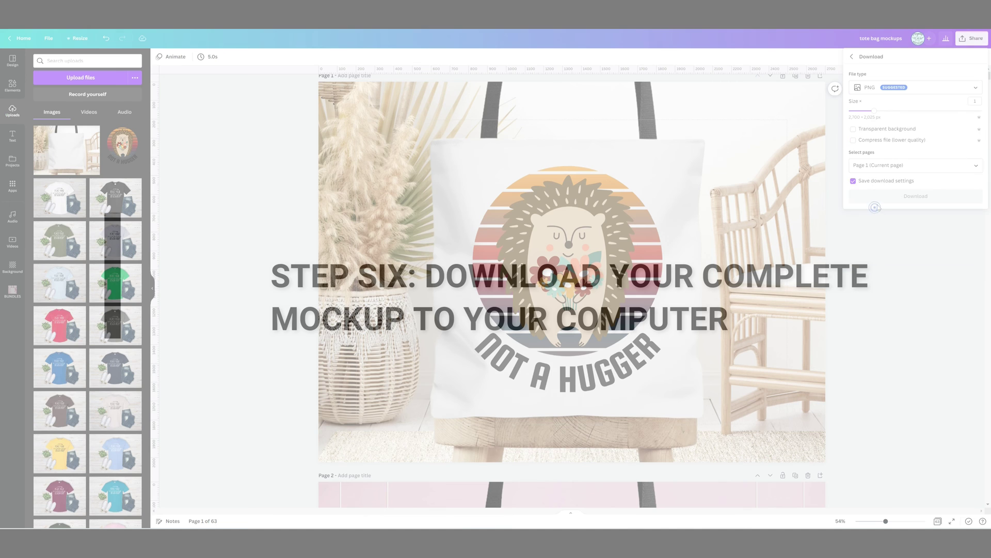
pyautogui.click(886, 89)
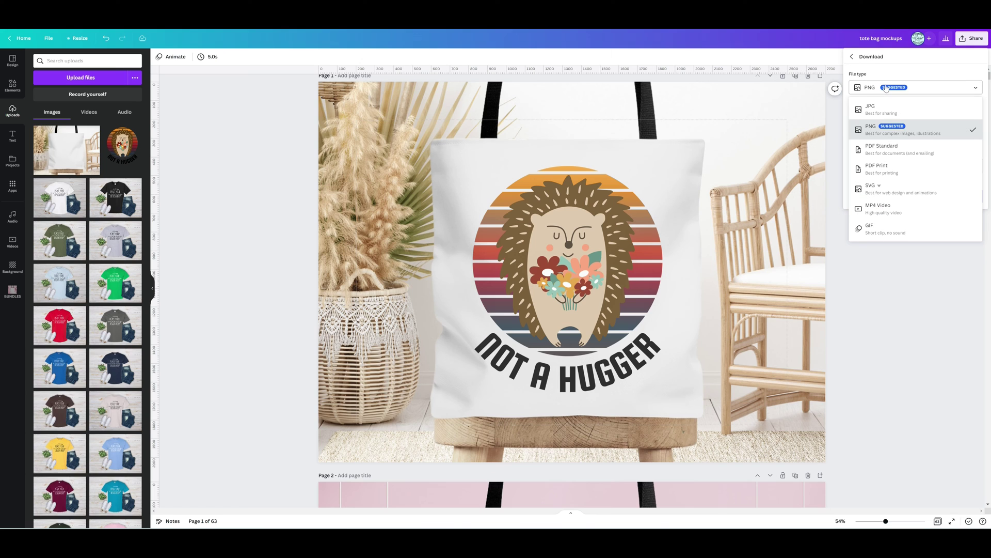
pyautogui.click(886, 88)
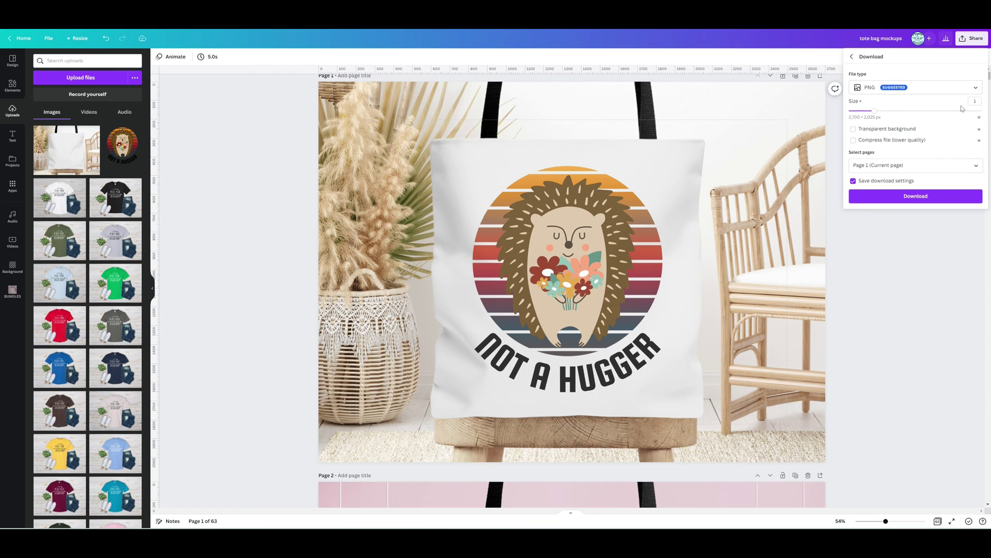
pyautogui.click(975, 89)
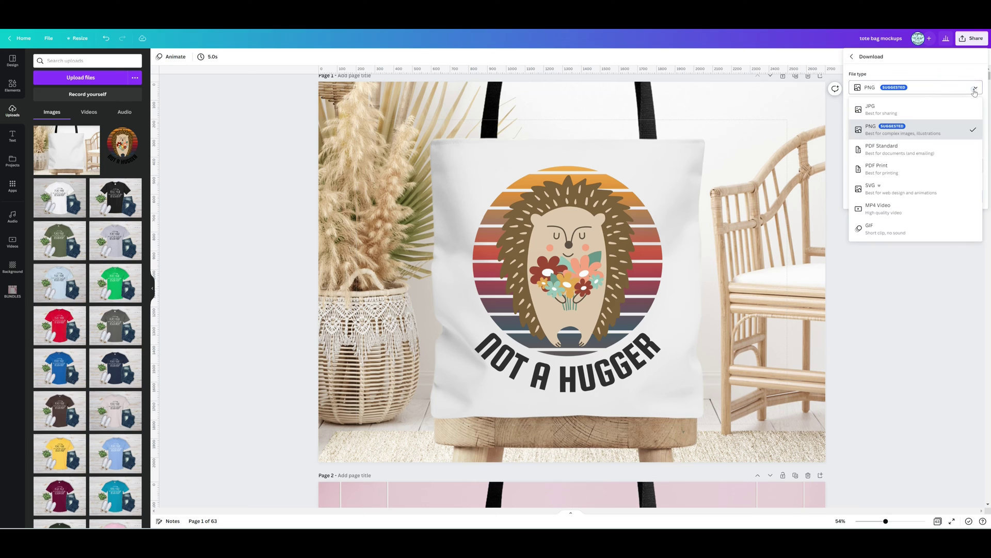
pyautogui.click(903, 104)
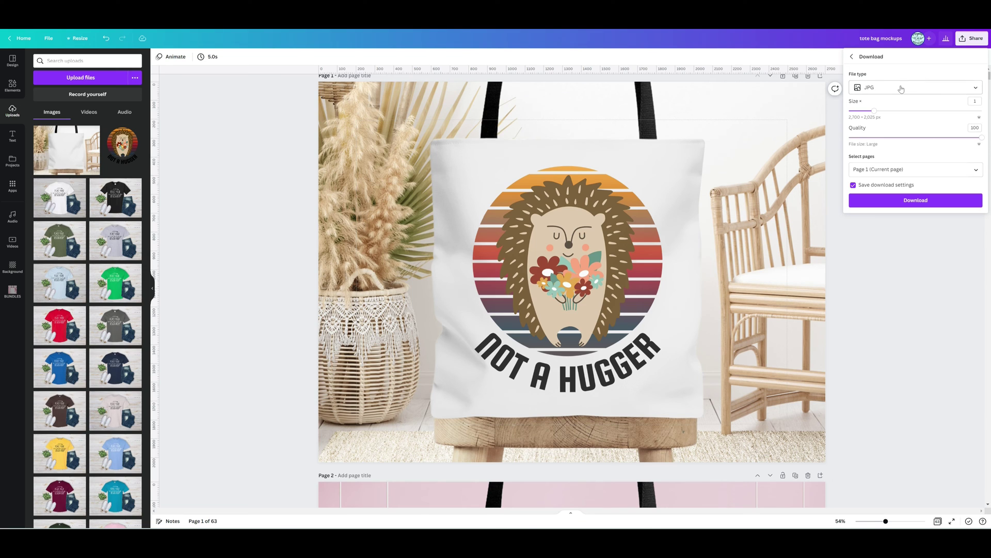
pyautogui.click(901, 88)
pyautogui.click(887, 128)
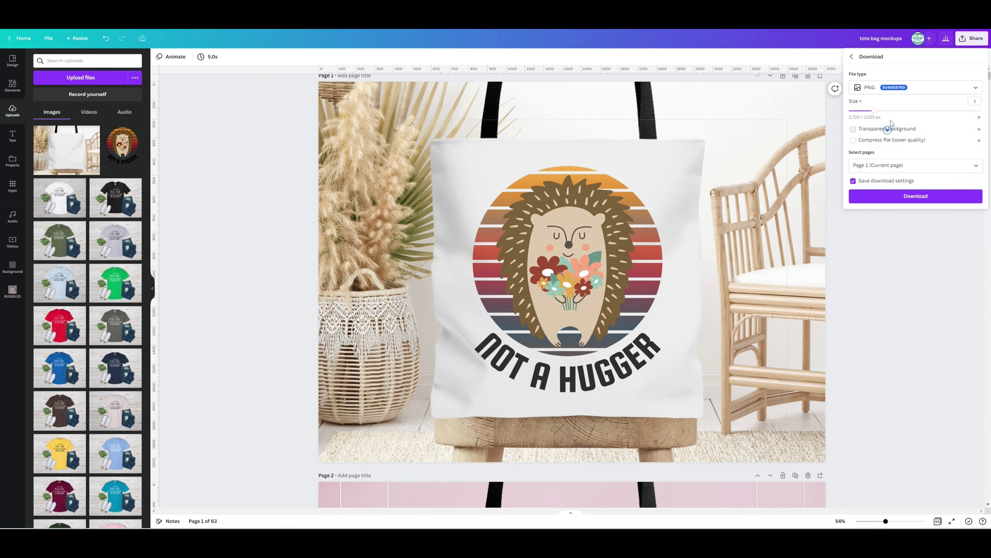
pyautogui.click(904, 197)
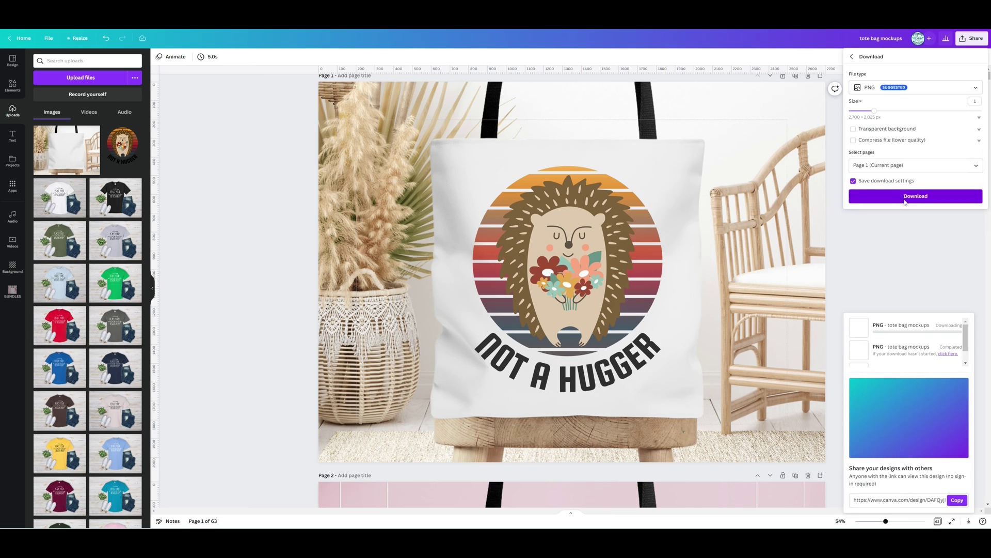